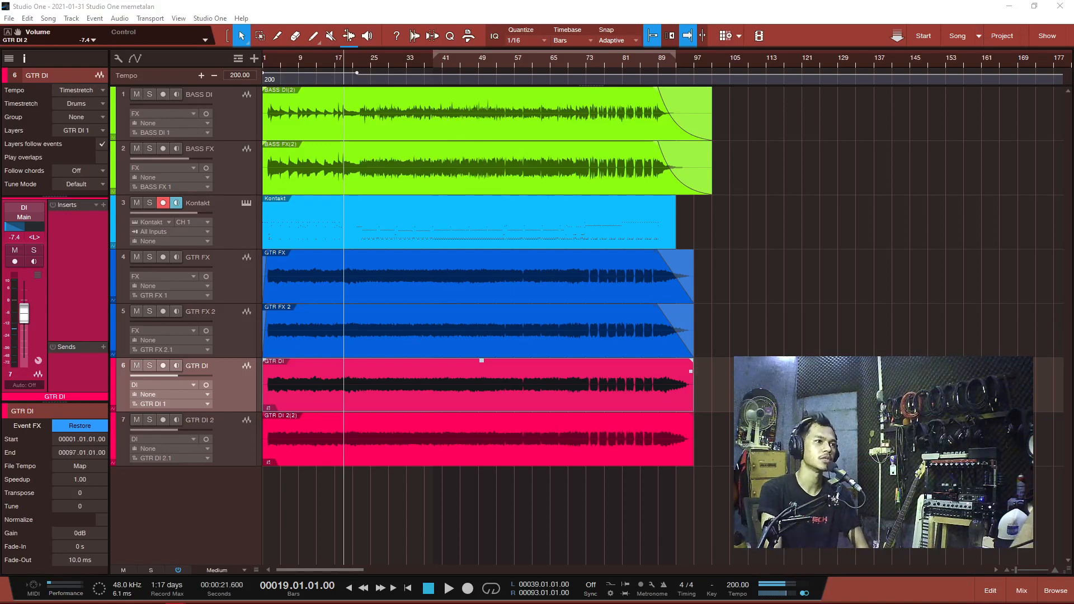
Hide the inspector, solo the Kontakt instrument track and play it back from bar 37.
{"action": "left_click", "coordinate": [24, 58]}
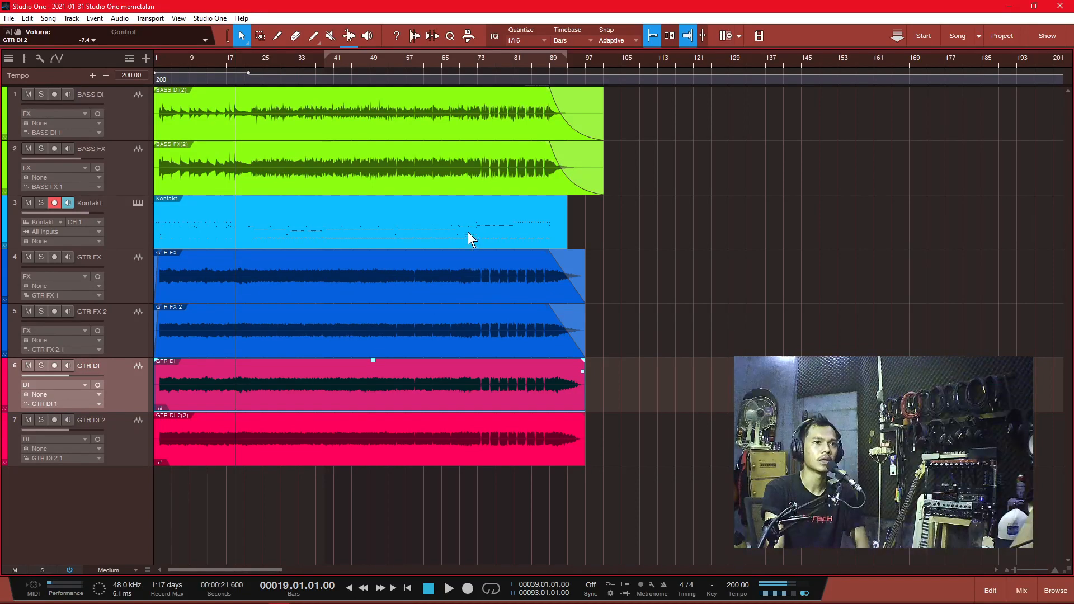
{"action": "left_click", "coordinate": [391, 231]}
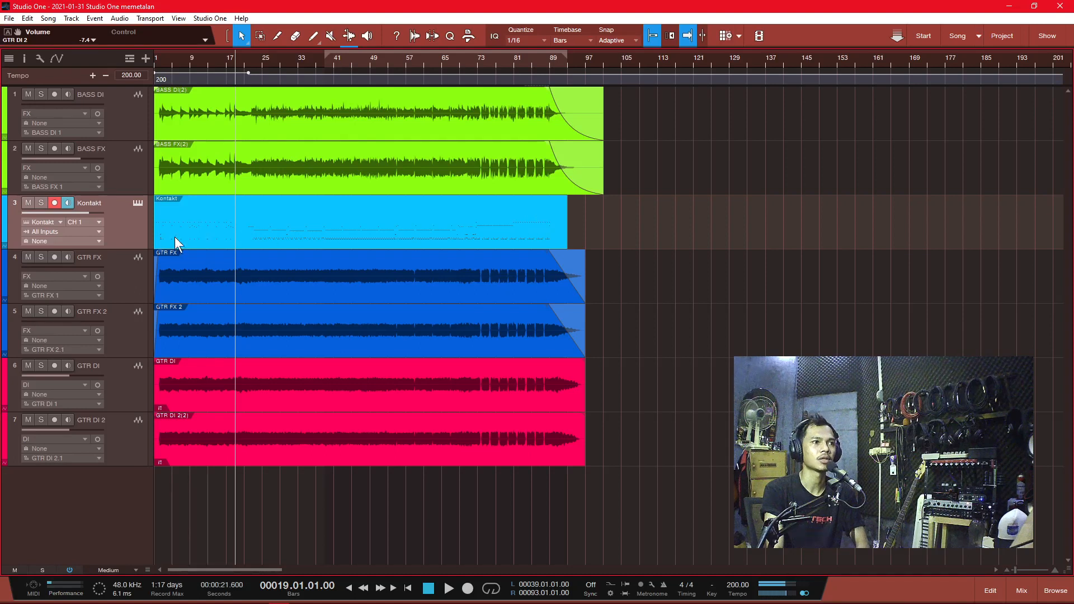
{"action": "left_click", "coordinate": [41, 202]}
{"action": "left_click", "coordinate": [317, 65]}
{"action": "key", "text": "space"}
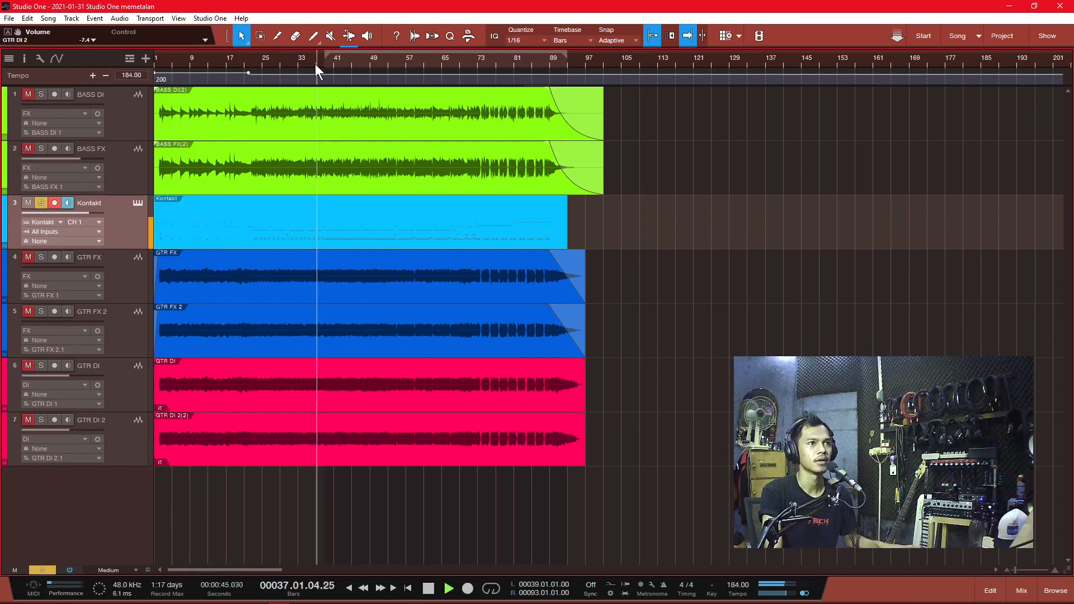
{"action": "key", "text": "space"}
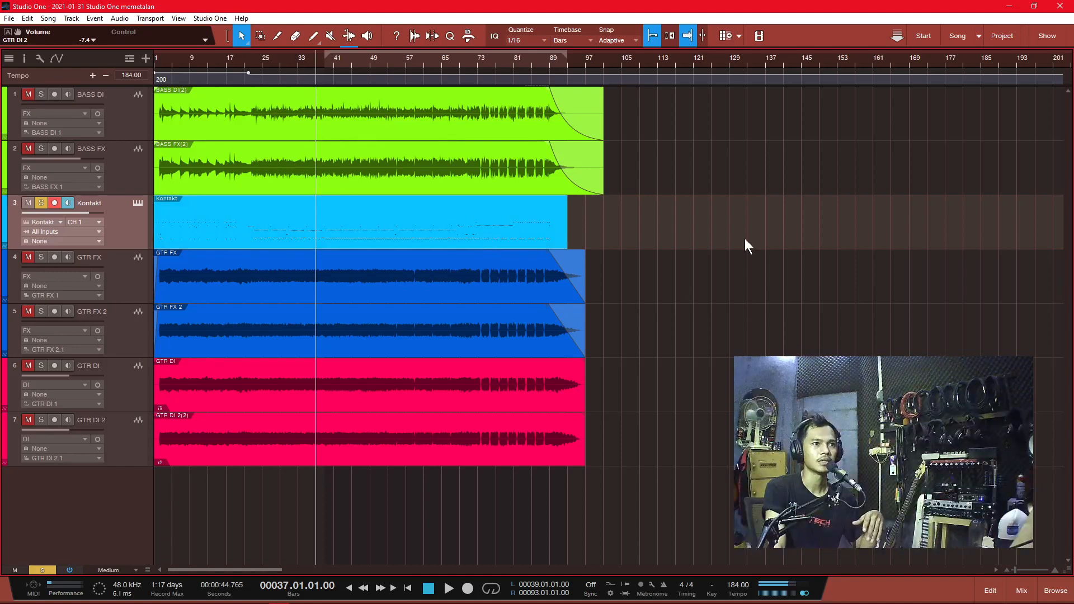
Switch to Task Manager and check the system's memory usage with the Kontakt instrument loaded.
{"action": "right_click", "coordinate": [350, 215]}
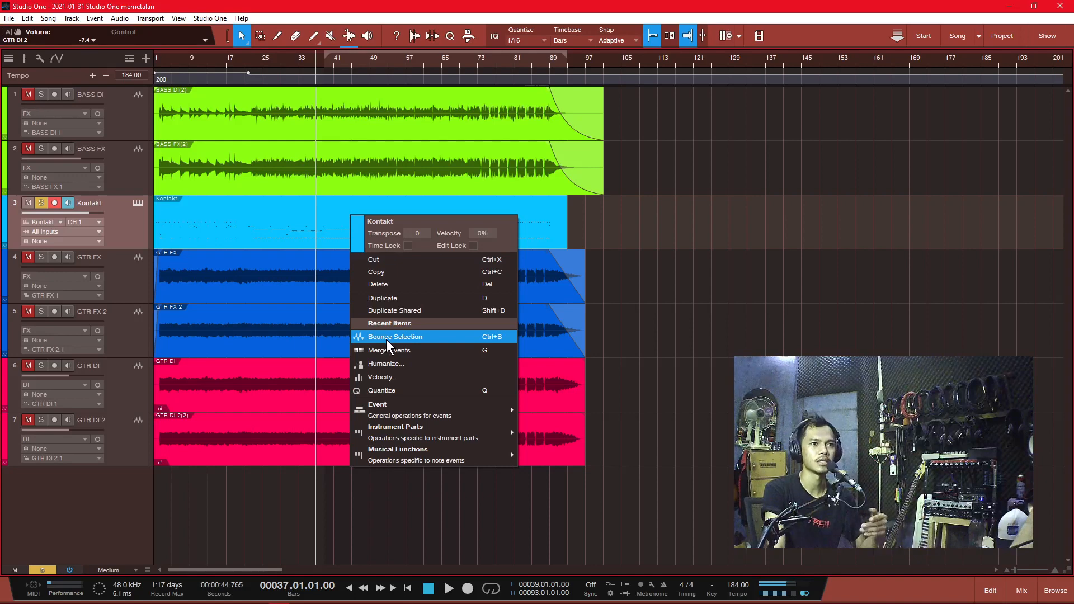
{"action": "left_click", "coordinate": [684, 254]}
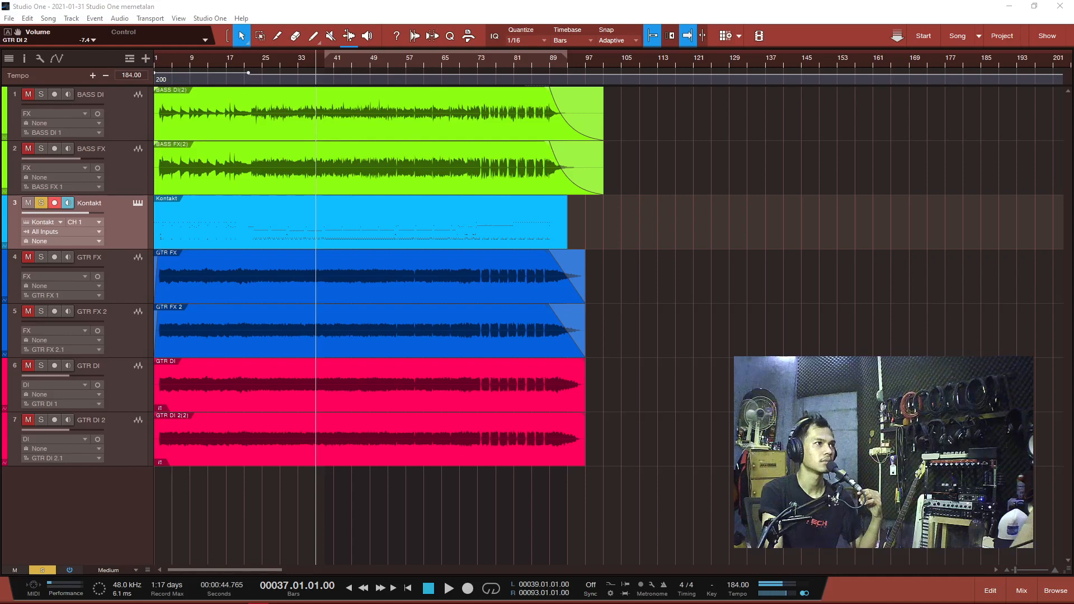
{"action": "left_click_drag", "start_coordinate": [348, 124], "coordinate": [307, 108]}
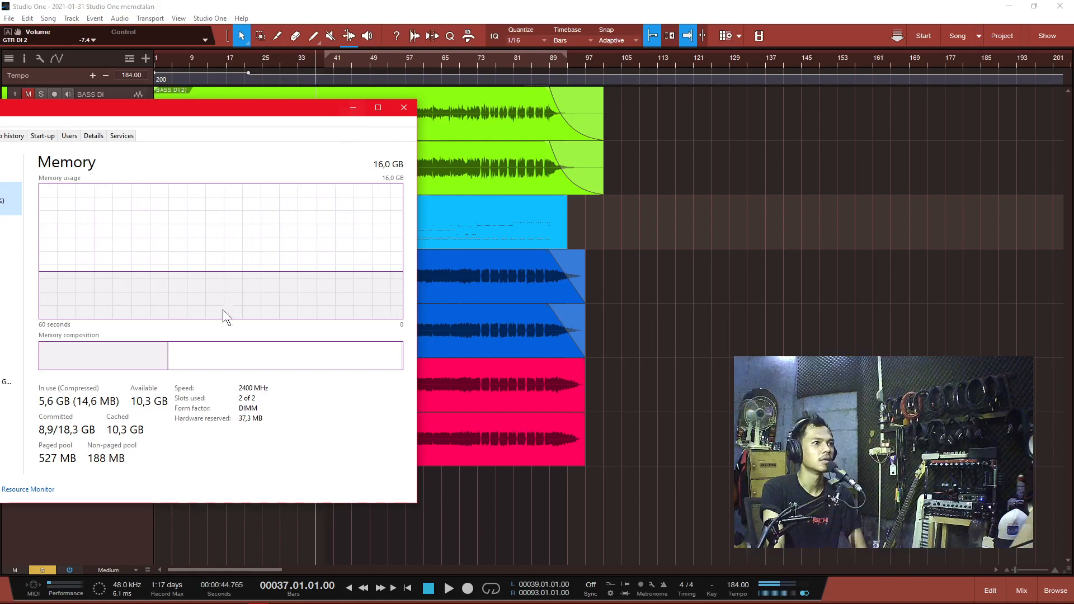
{"action": "left_click", "coordinate": [352, 109]}
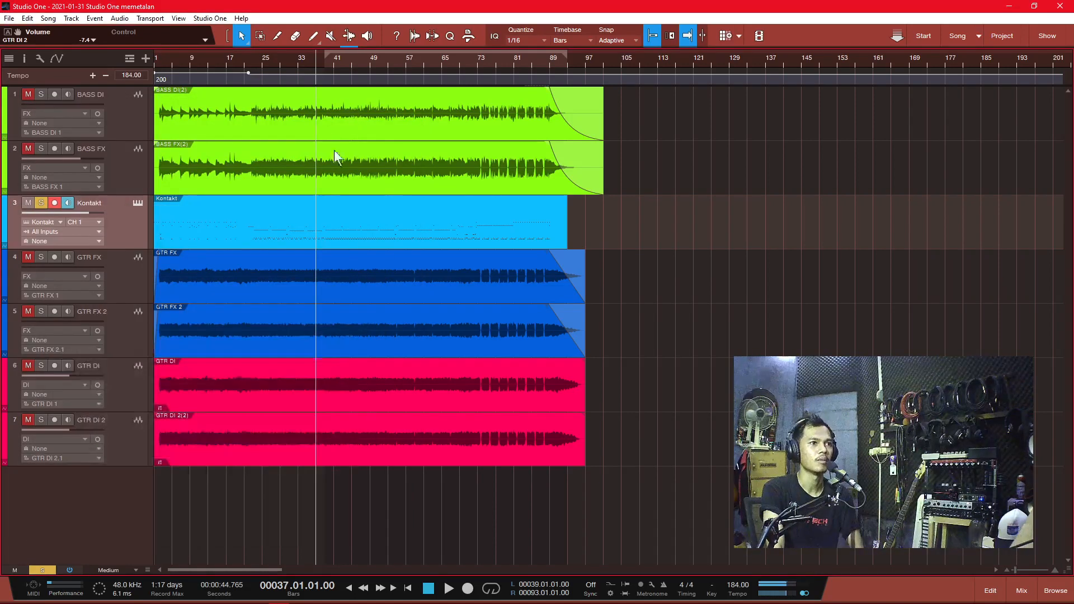
Bounce the Kontakt instrument part to a new audio track and turn off all solos.
{"action": "right_click", "coordinate": [440, 230]}
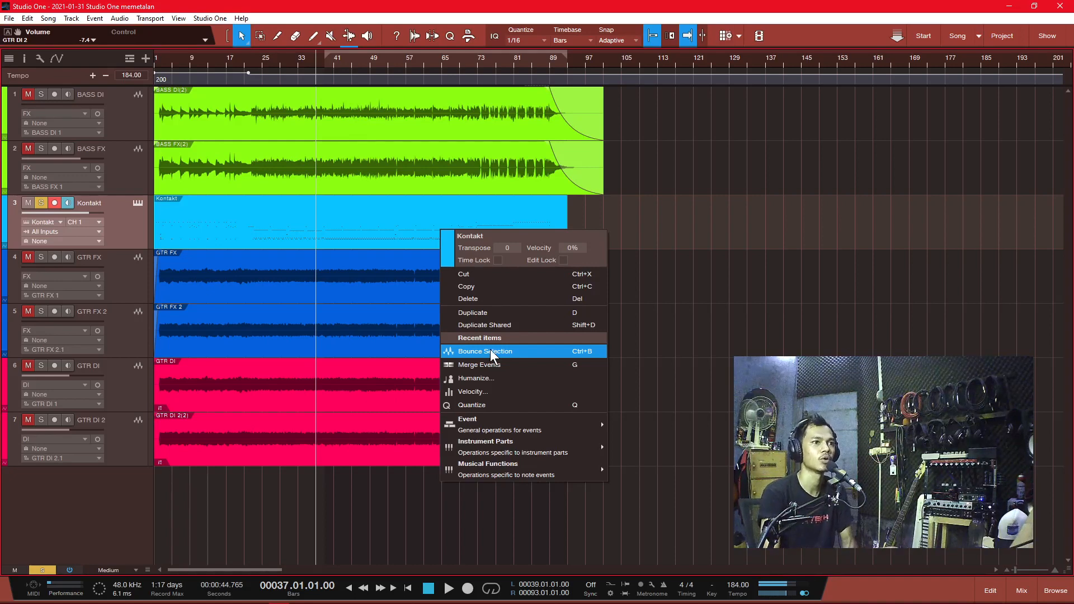
{"action": "left_click", "coordinate": [649, 306]}
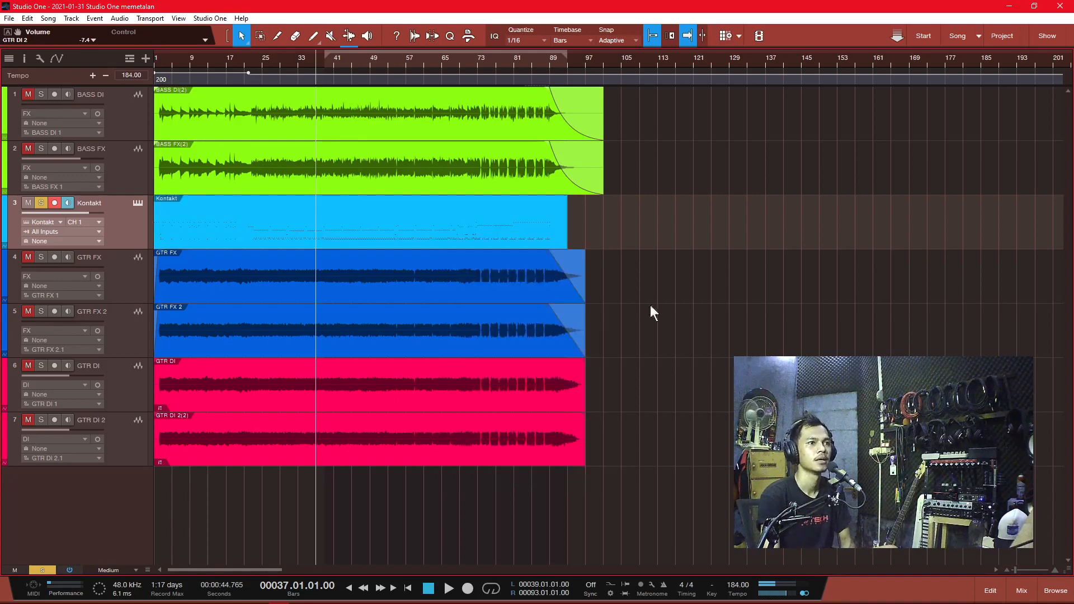
{"action": "right_click", "coordinate": [234, 222]}
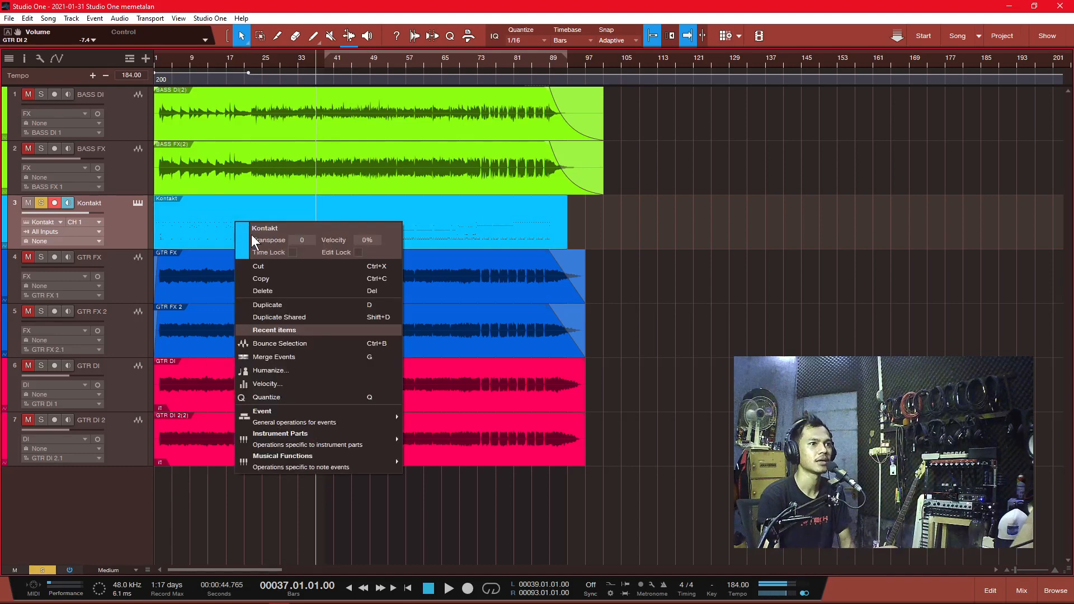
{"action": "left_click", "coordinate": [304, 344]}
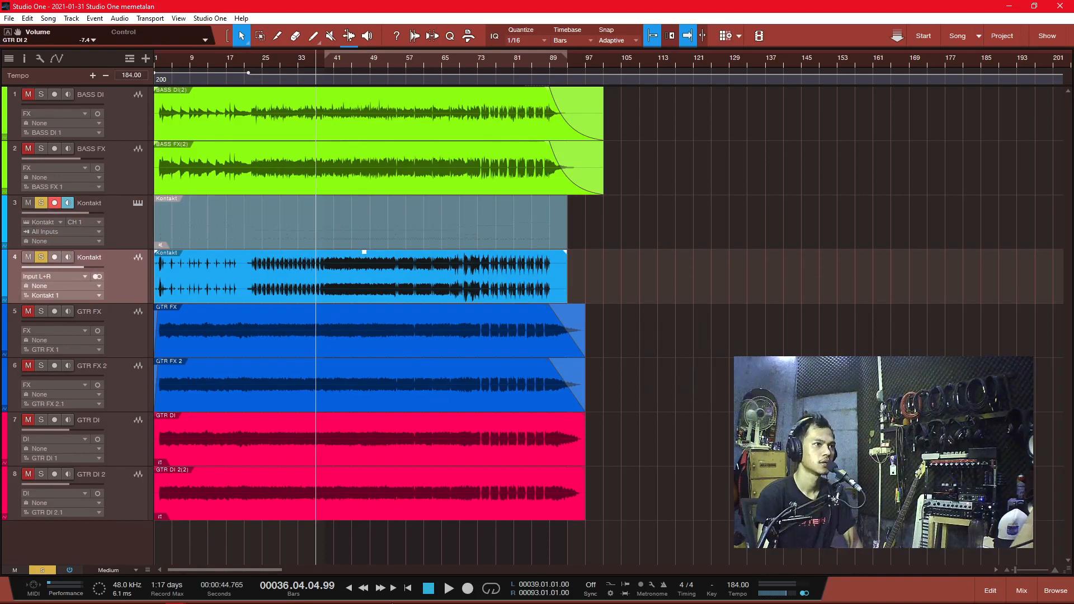
{"action": "left_click", "coordinate": [42, 570]}
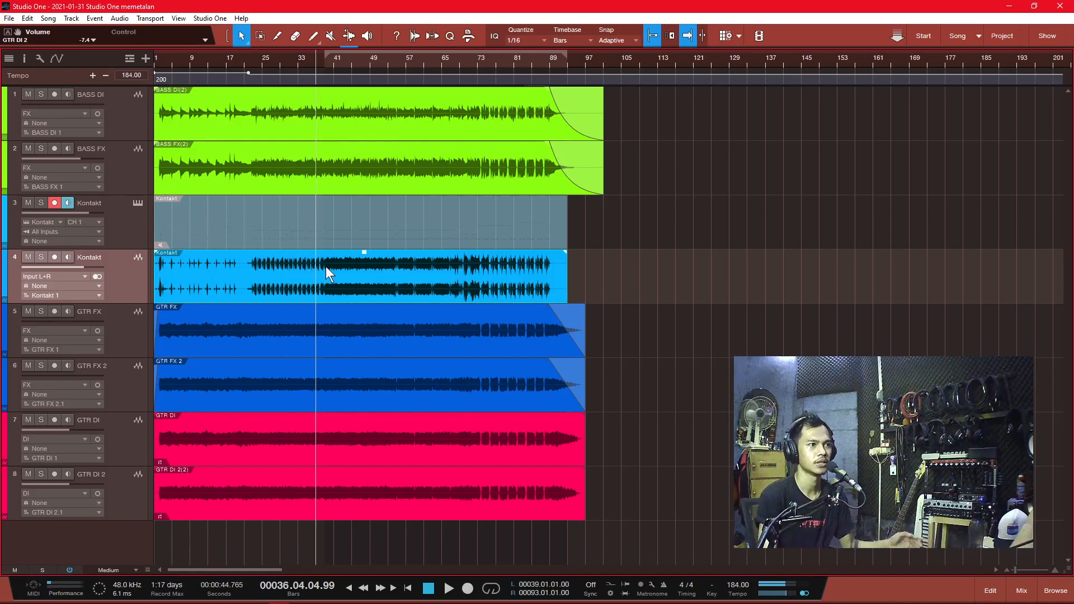
Show the instruments rack in the mixer console, leaving the console closed.
{"action": "key", "text": "F3"}
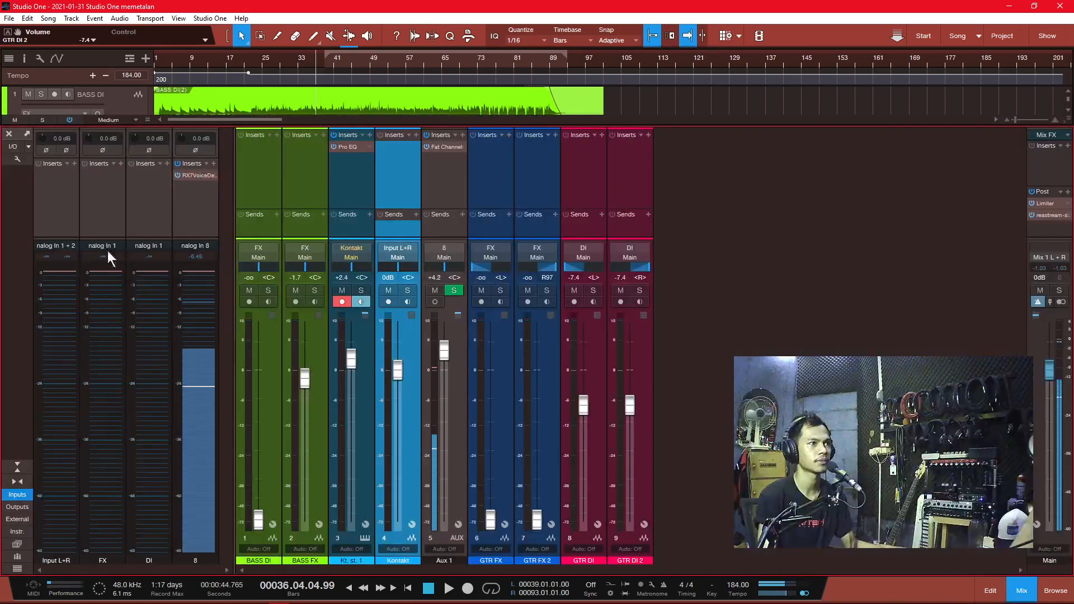
{"action": "left_click", "coordinate": [24, 531]}
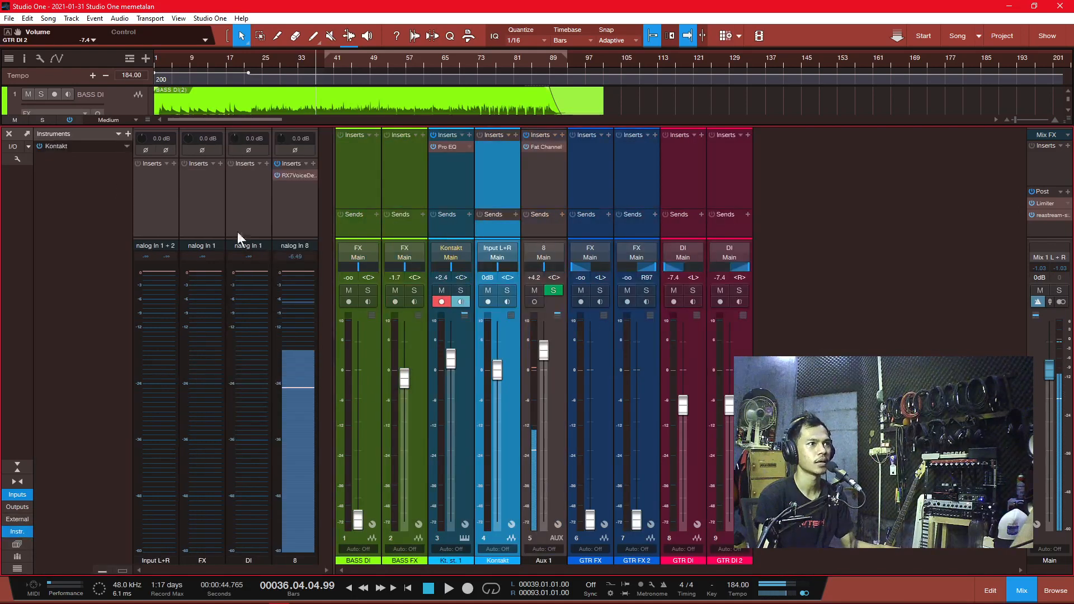
{"action": "key", "text": "F3"}
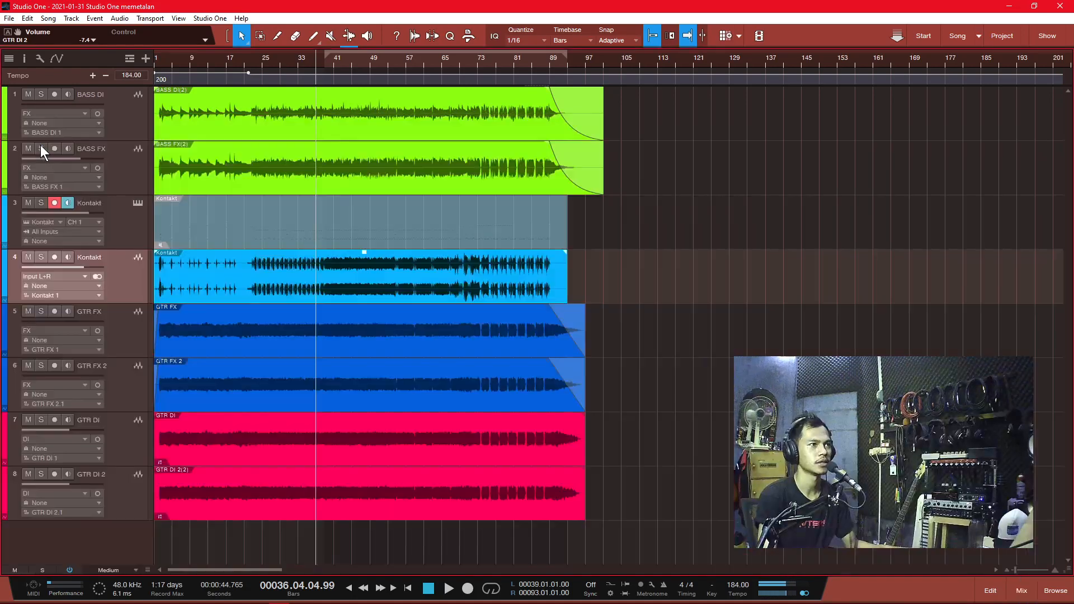
Play the arrangement from bar 23, briefly soloing the bounced Kontakt audio track.
{"action": "left_click", "coordinate": [252, 60]}
{"action": "key", "text": "space"}
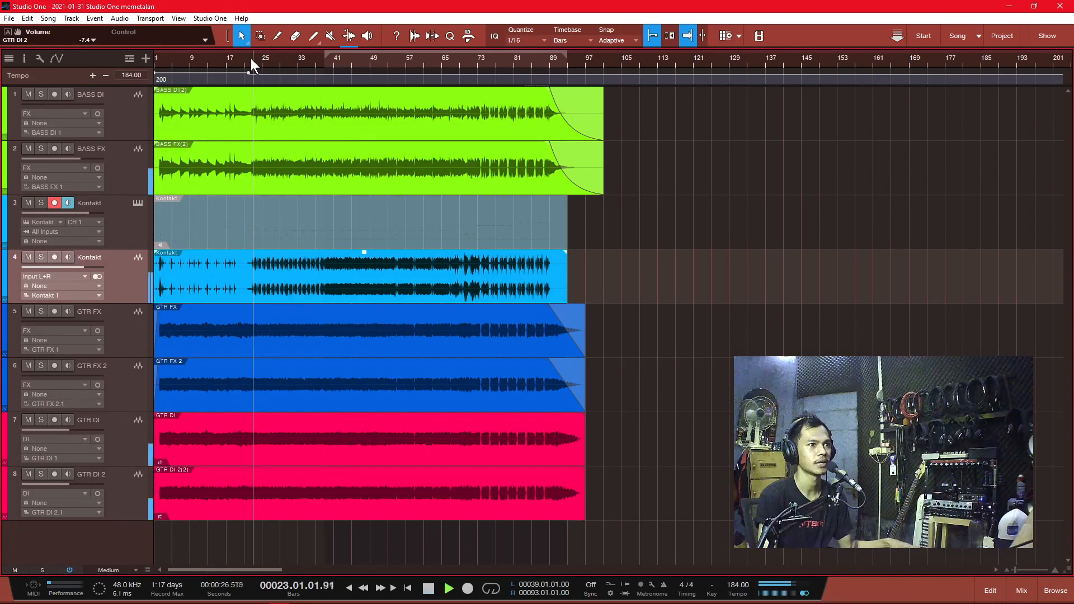
{"action": "left_click", "coordinate": [40, 257]}
{"action": "left_click", "coordinate": [38, 258]}
{"action": "key", "text": "space"}
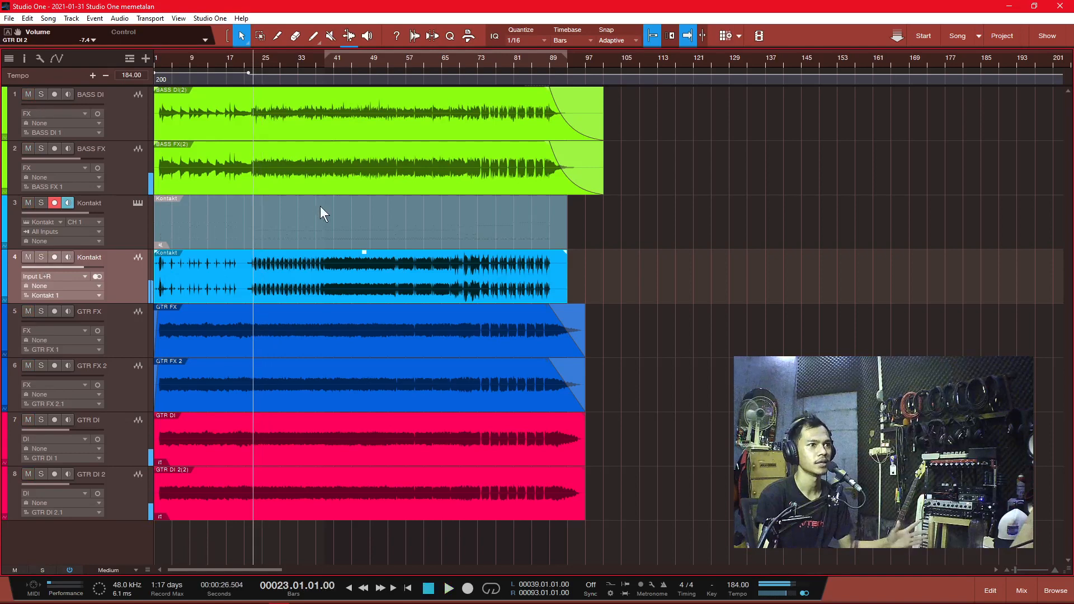
Select the original Kontakt instrument part and check memory usage in Task Manager after the bounce.
{"action": "left_click", "coordinate": [276, 220]}
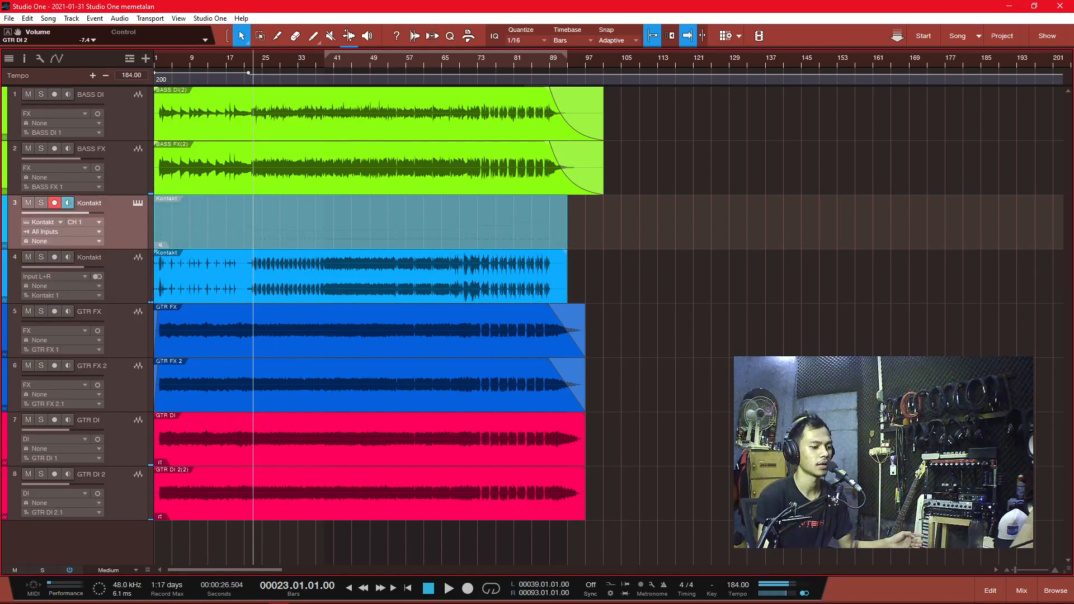
{"action": "key", "text": "ctrl+shift+Escape"}
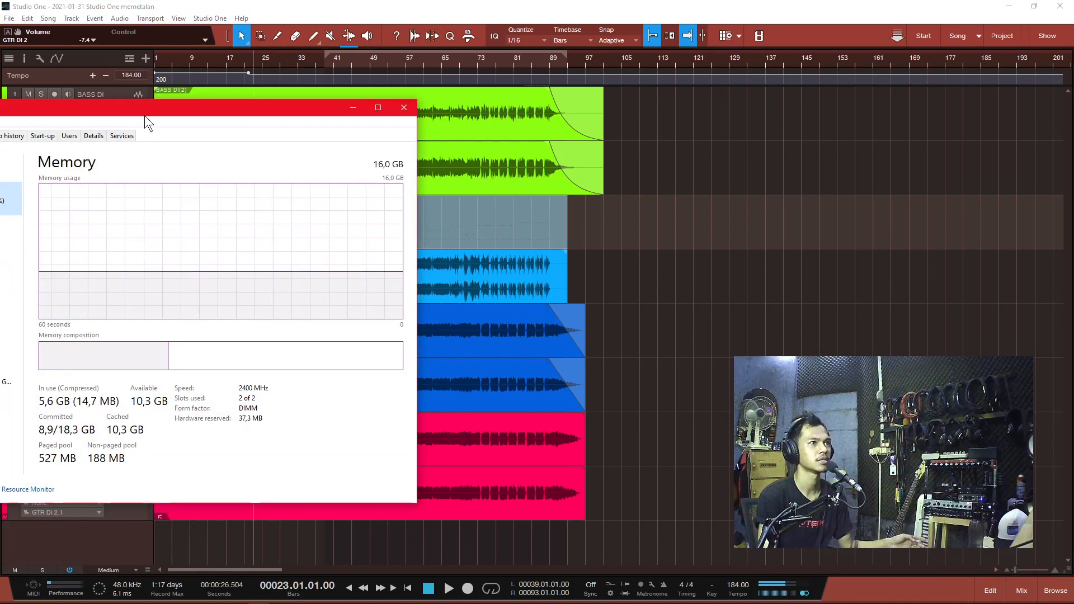
{"action": "left_click_drag", "start_coordinate": [144, 111], "coordinate": [218, 133]}
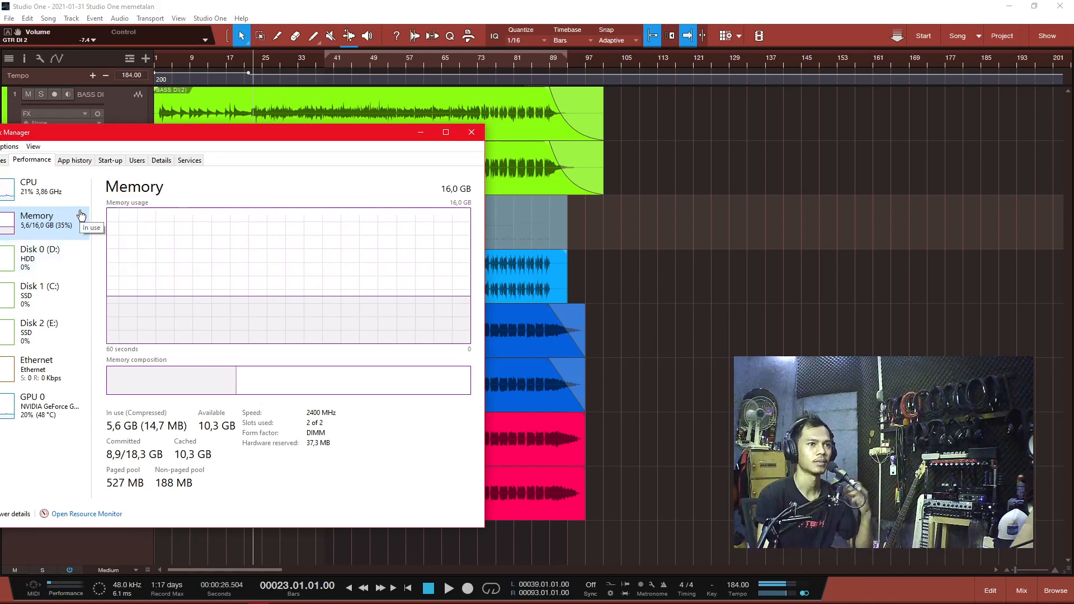
{"action": "left_click", "coordinate": [420, 132]}
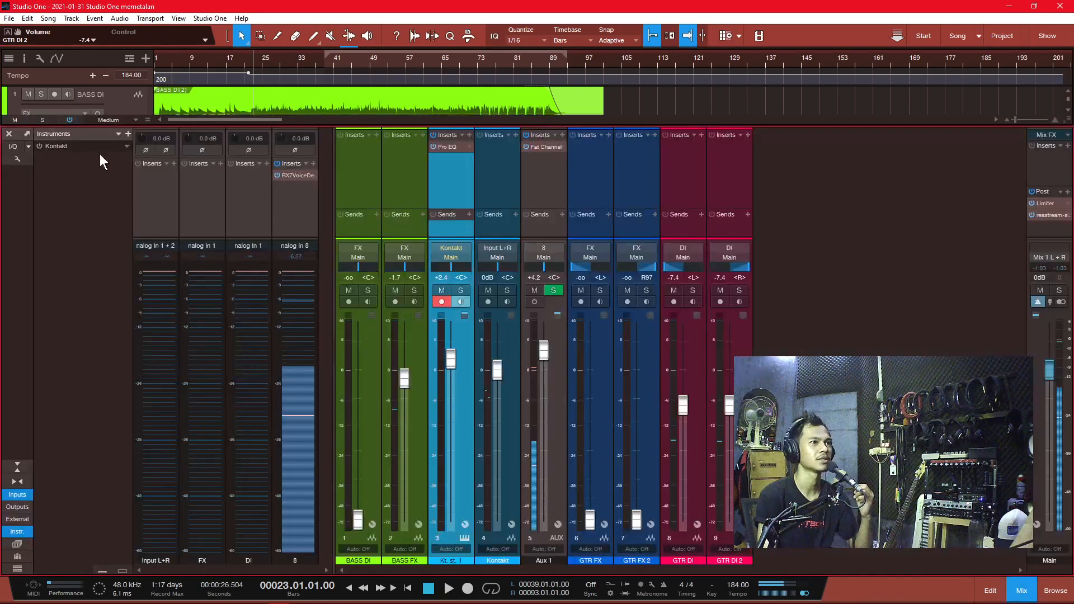
Reactivate the Kontakt instrument in the mixer's instruments rack and check memory usage in Task Manager again.
{"action": "left_click", "coordinate": [39, 146]}
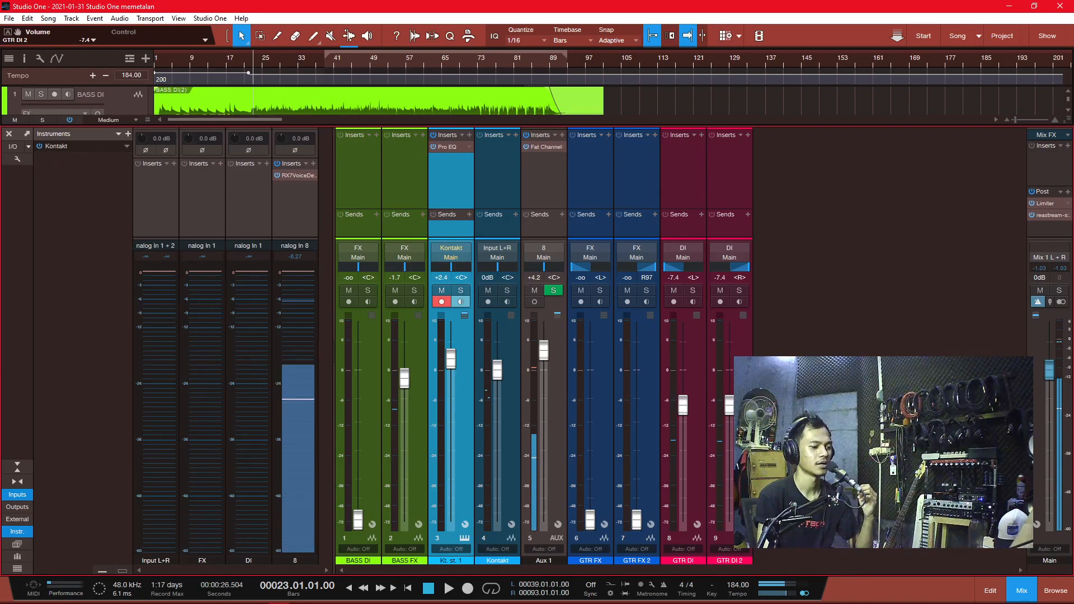
{"action": "key", "text": "ctrl+shift+Escape"}
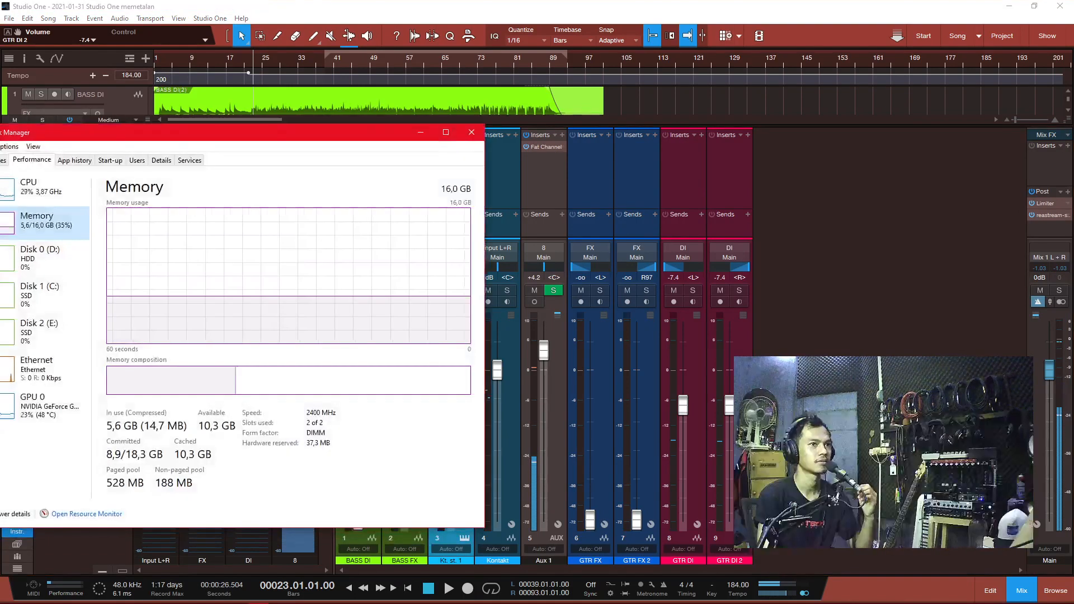
{"action": "left_click", "coordinate": [418, 132]}
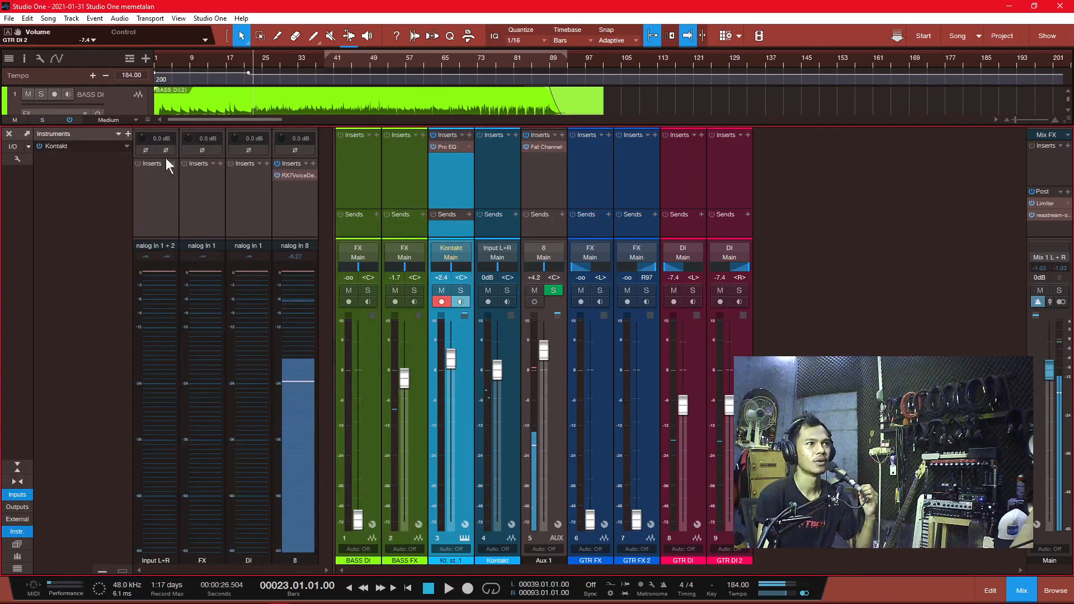
View the Kontakt instrument's GGD - P4 Kit interface, opening it from the mixer and from its track.
{"action": "key", "text": "F11"}
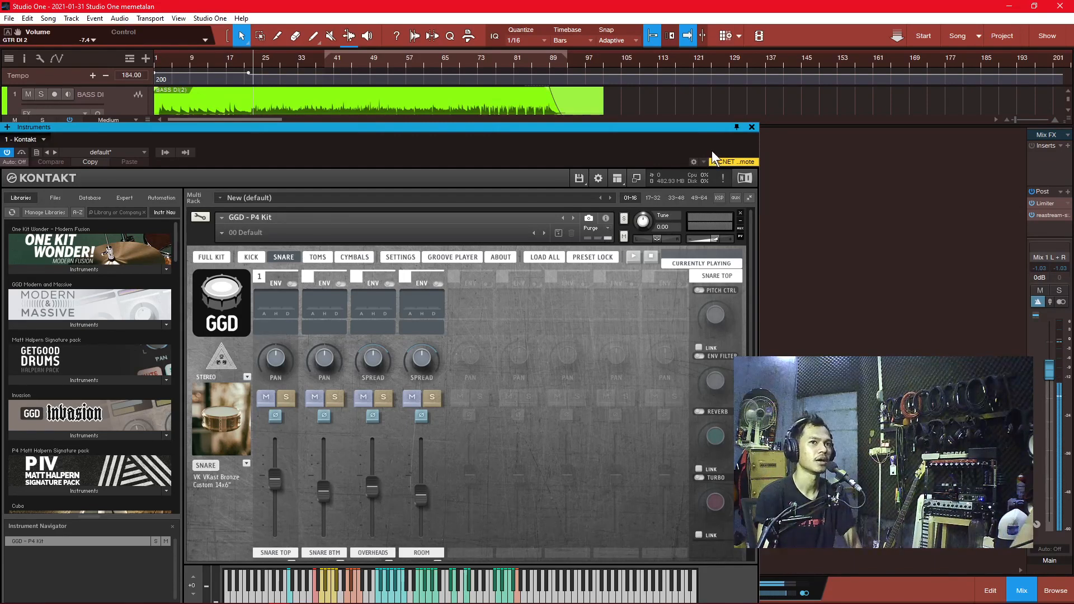
{"action": "left_click", "coordinate": [752, 126]}
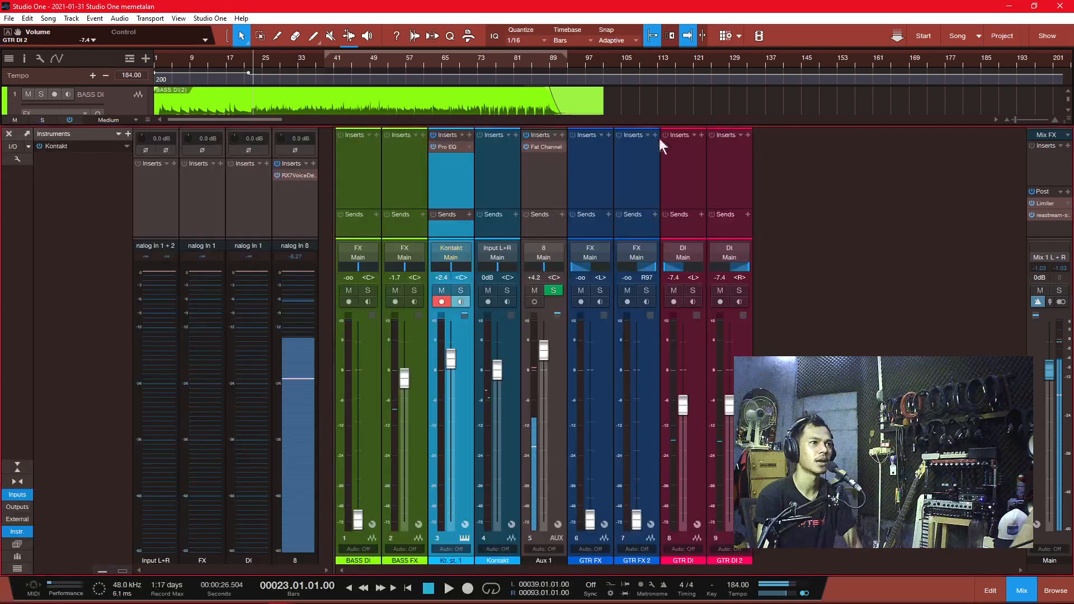
{"action": "left_click", "coordinate": [9, 136]}
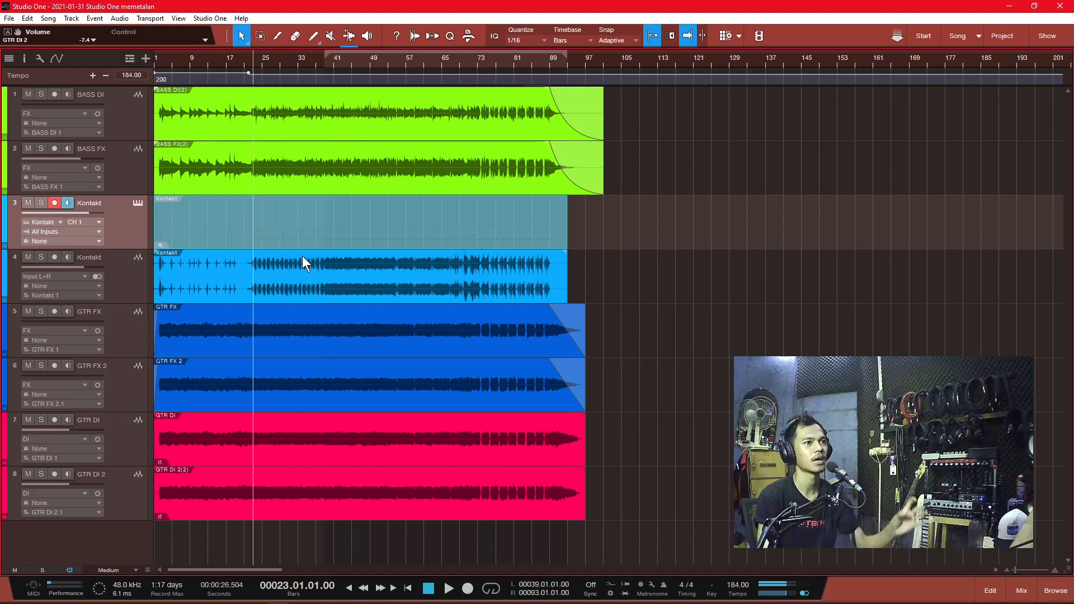
{"action": "left_click", "coordinate": [137, 204]}
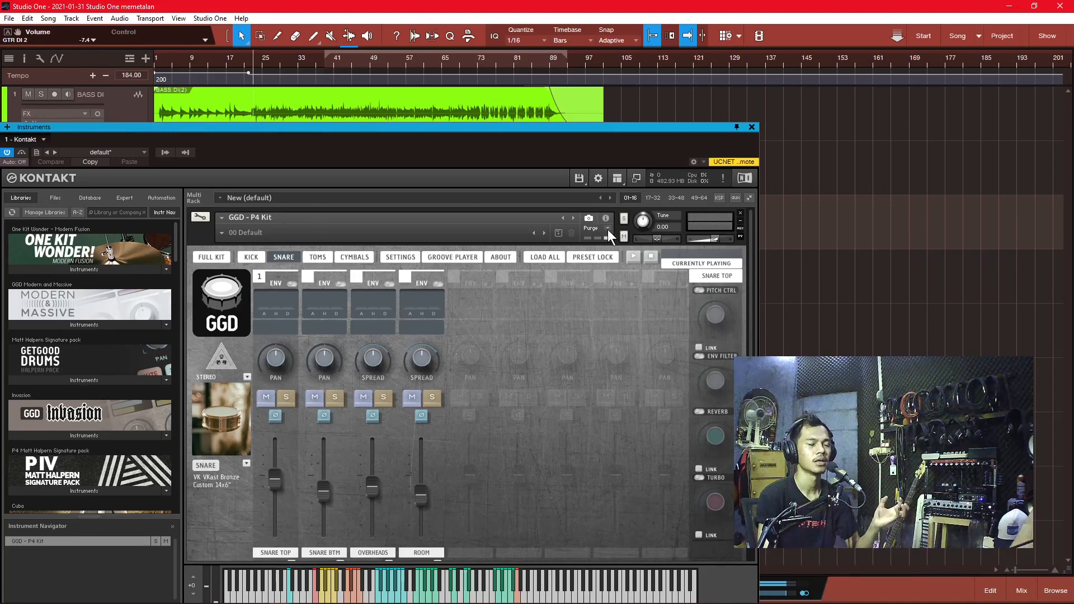
{"action": "left_click", "coordinate": [751, 127]}
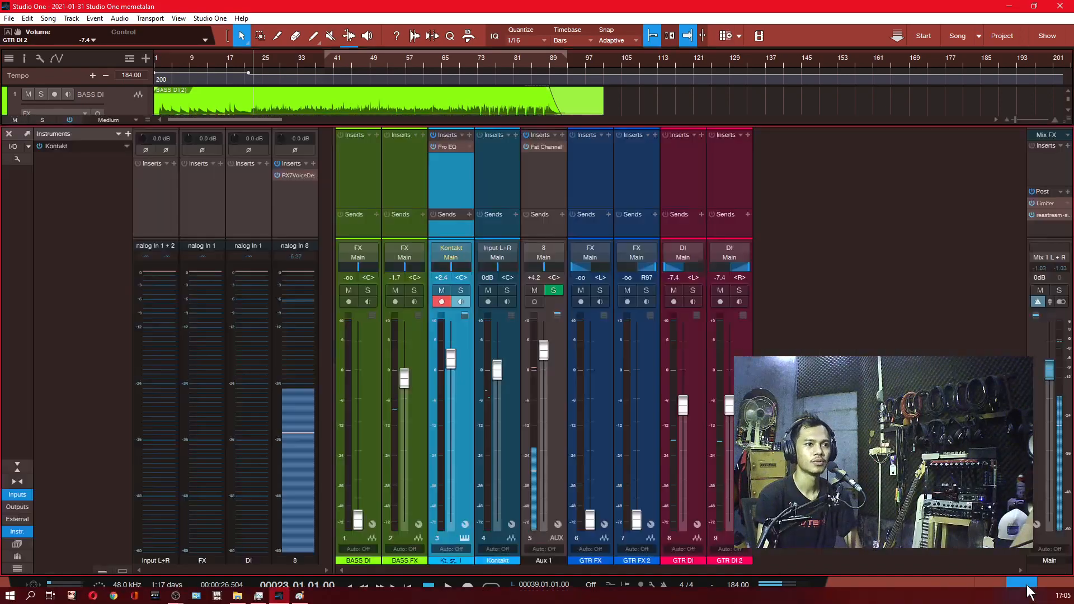
Store the Kontakt instrument's current settings as a preset named KONTAKT 123.
{"action": "left_click", "coordinate": [1021, 590]}
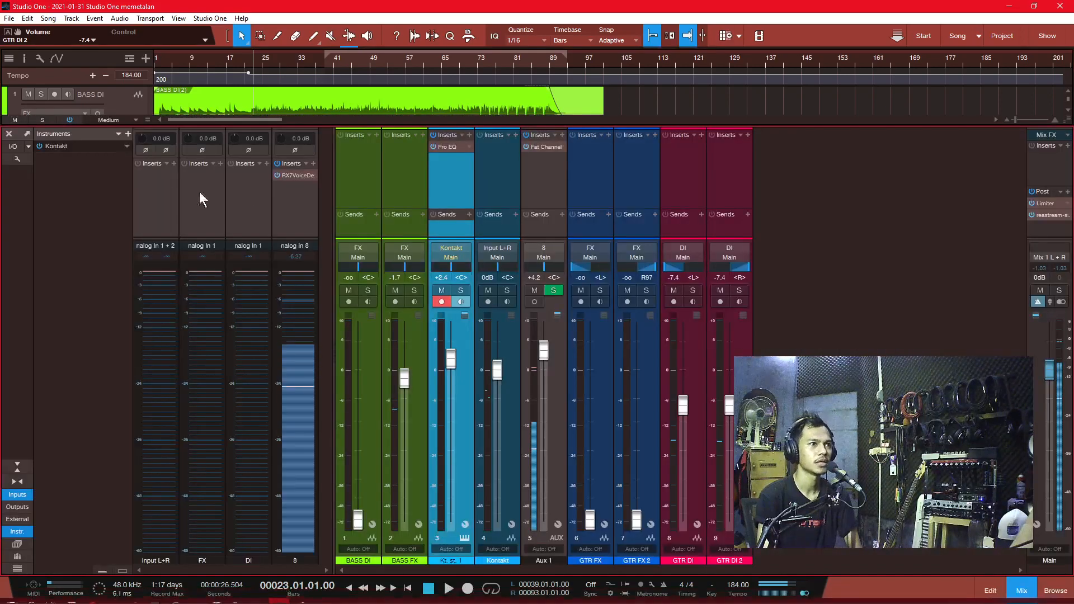
{"action": "right_click", "coordinate": [96, 146]}
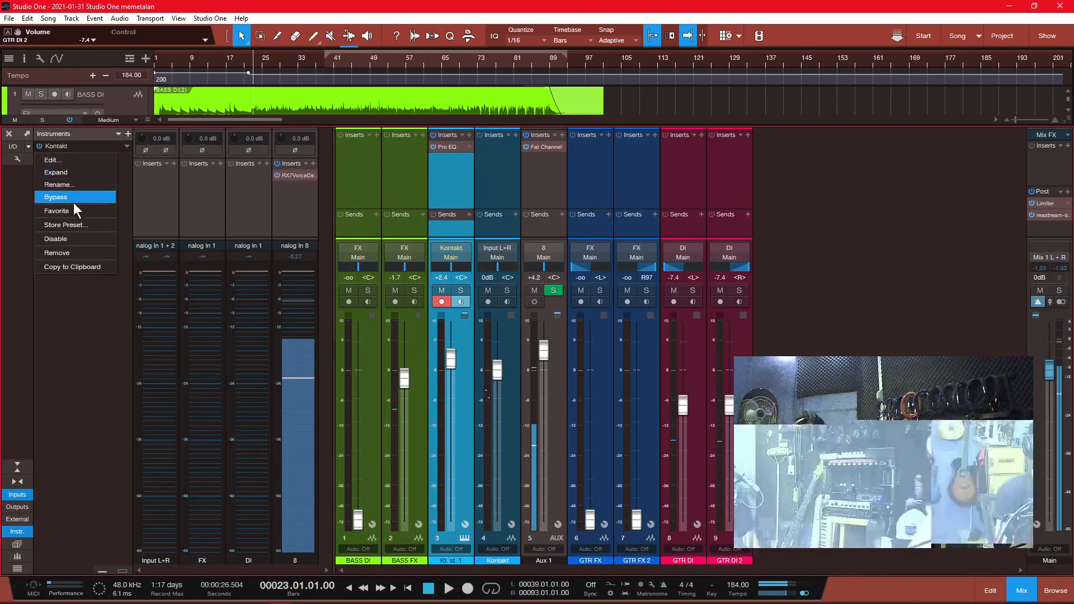
{"action": "left_click", "coordinate": [82, 224]}
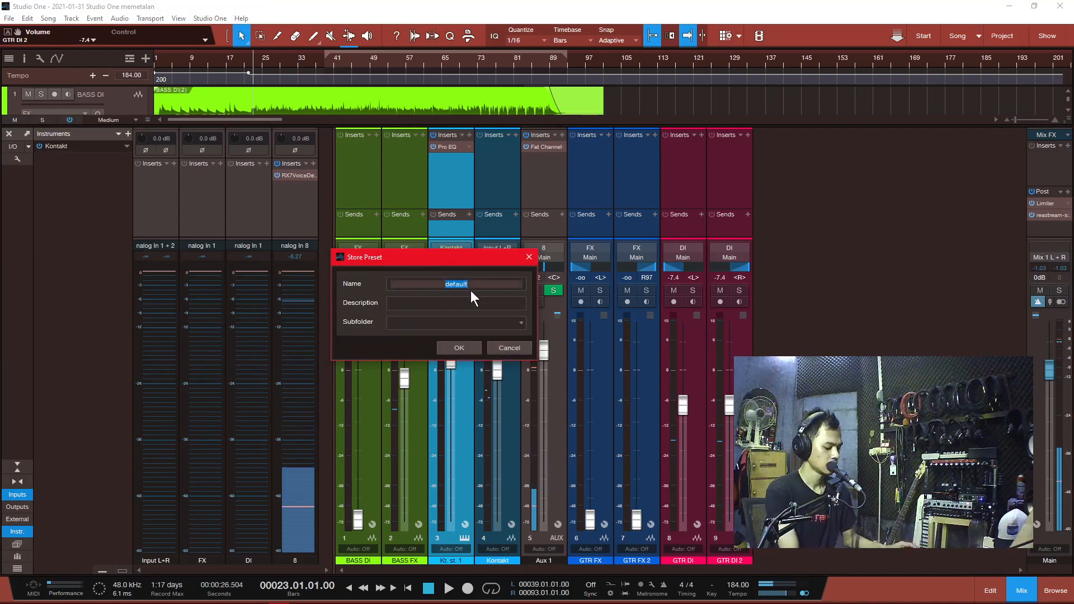
{"action": "type", "text": "KONTAKT 1"}
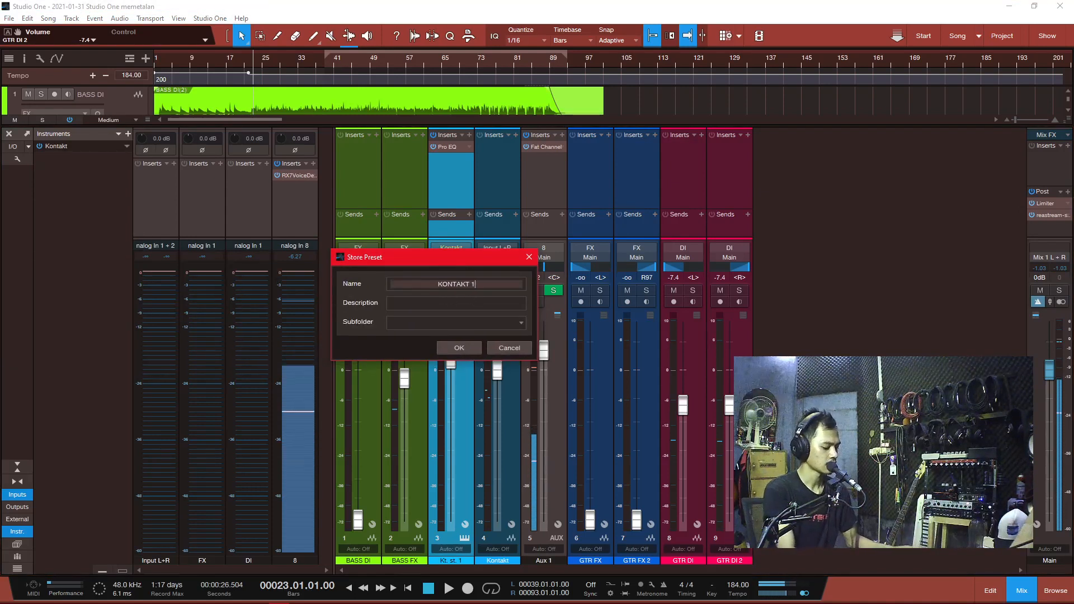
{"action": "type", "text": "23"}
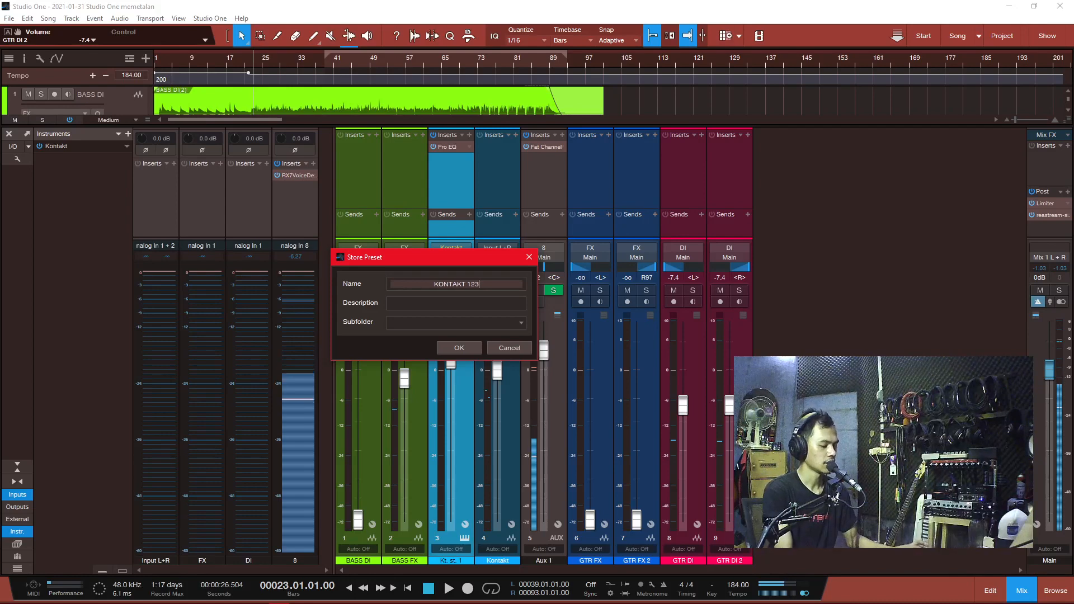
{"action": "left_click", "coordinate": [455, 348]}
Remove the Kontakt instrument from the mixer's instruments rack and check memory usage in Task Manager.
{"action": "right_click", "coordinate": [84, 147]}
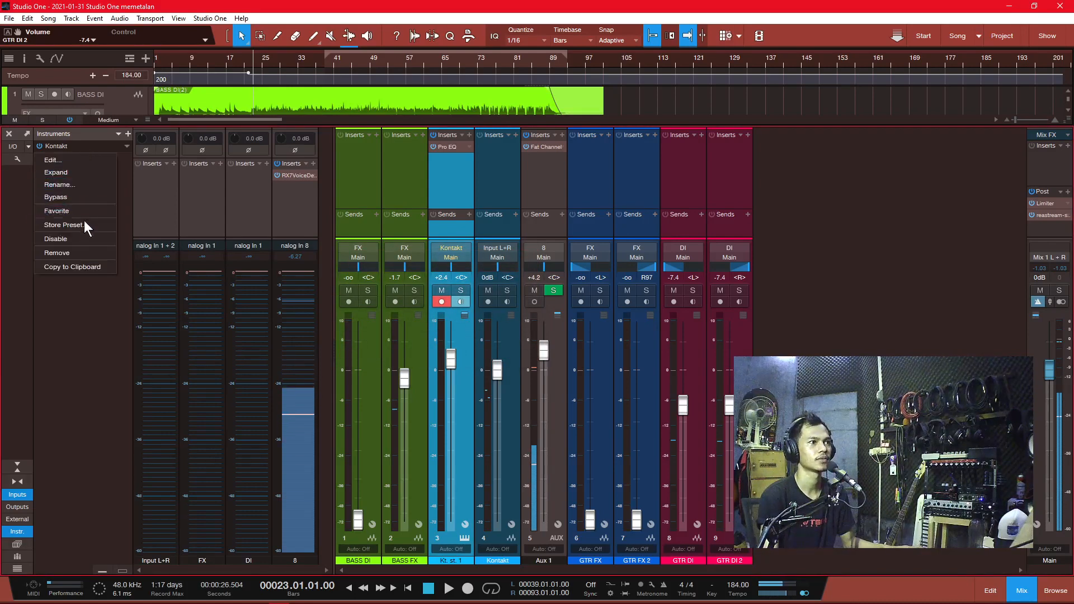
{"action": "left_click", "coordinate": [76, 252]}
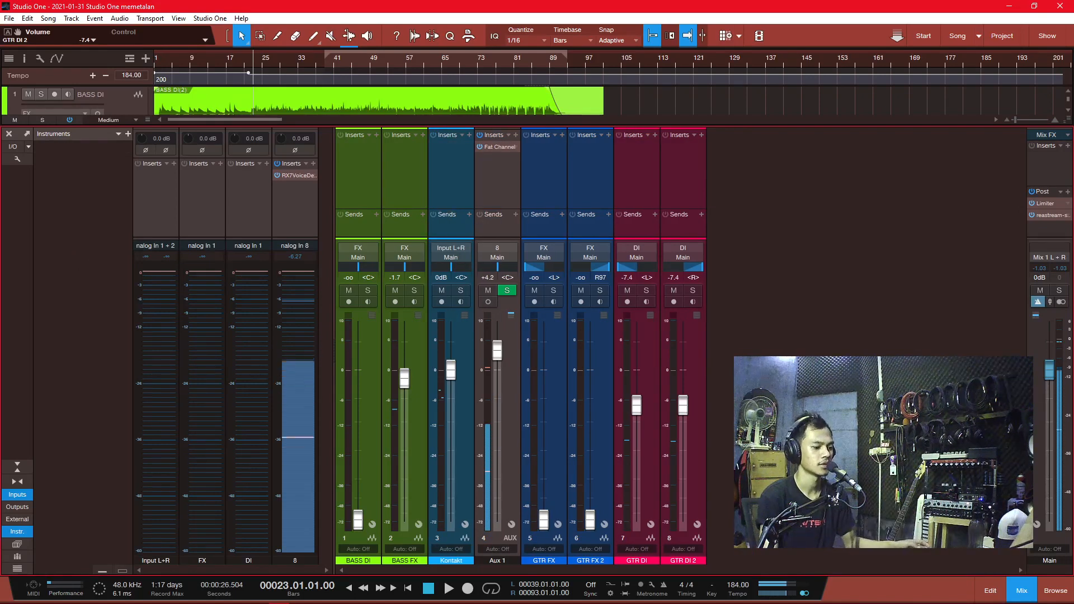
{"action": "key", "text": "ctrl+shift+Escape"}
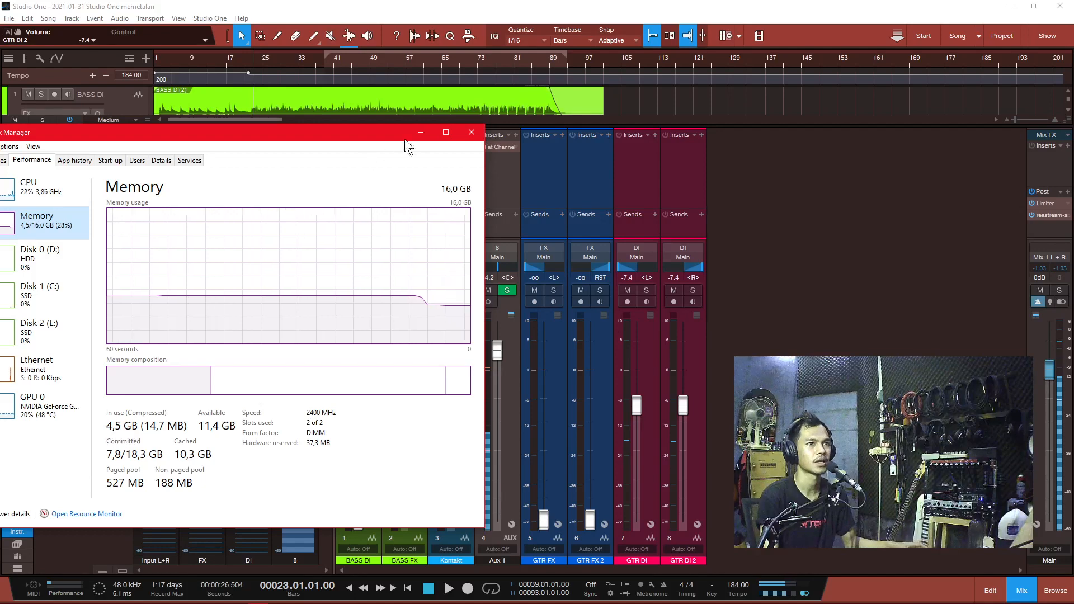
{"action": "left_click", "coordinate": [420, 133]}
Play the arrangement briefly from bar 23 to listen to the bounced drums, and return to the mixer.
{"action": "key", "text": "F3"}
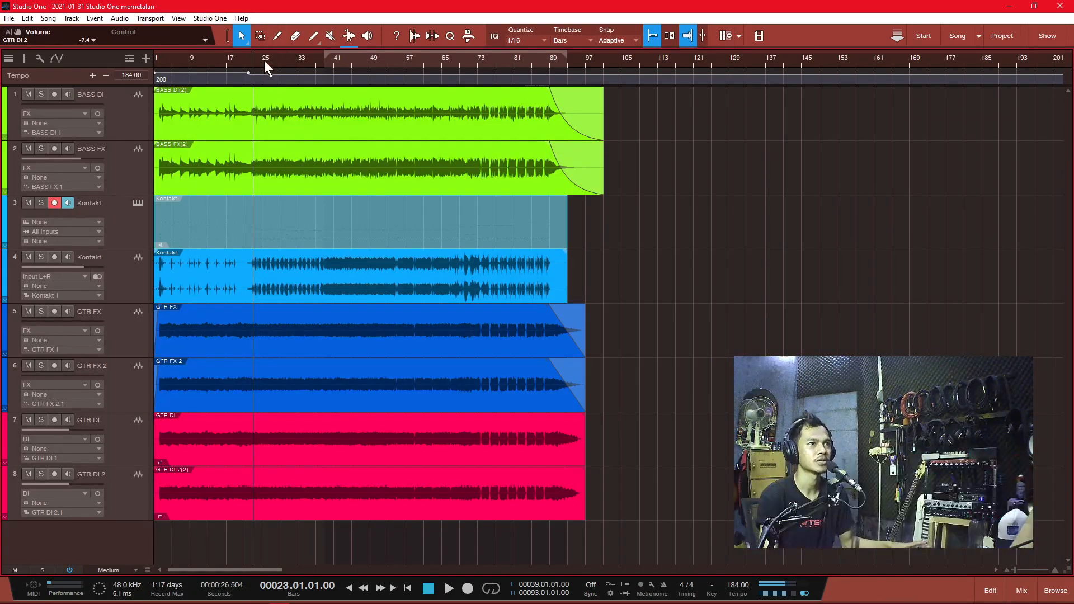
{"action": "key", "text": "space"}
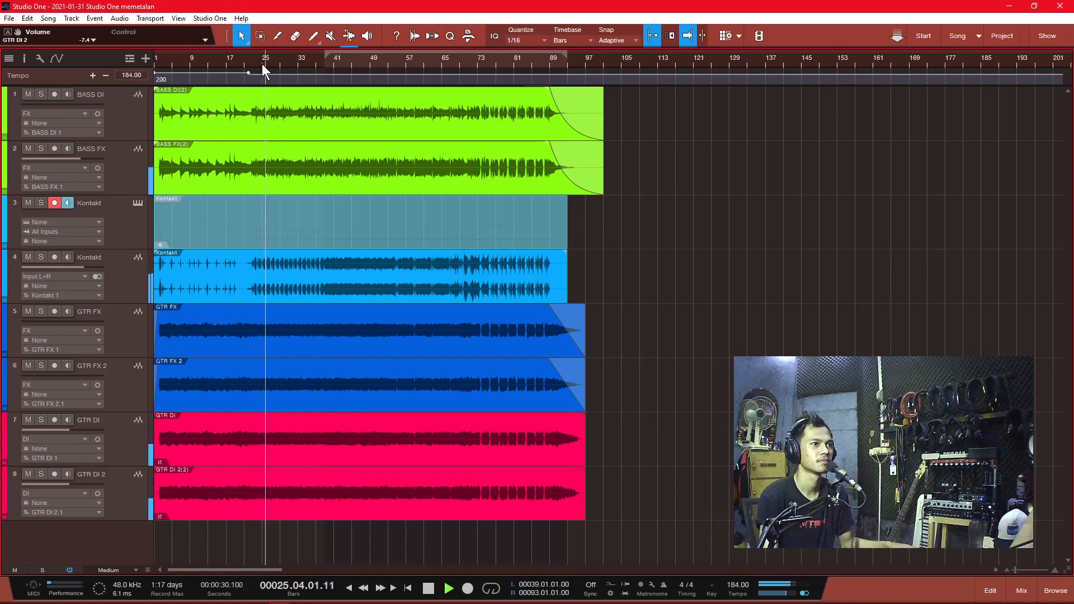
{"action": "key", "text": "space"}
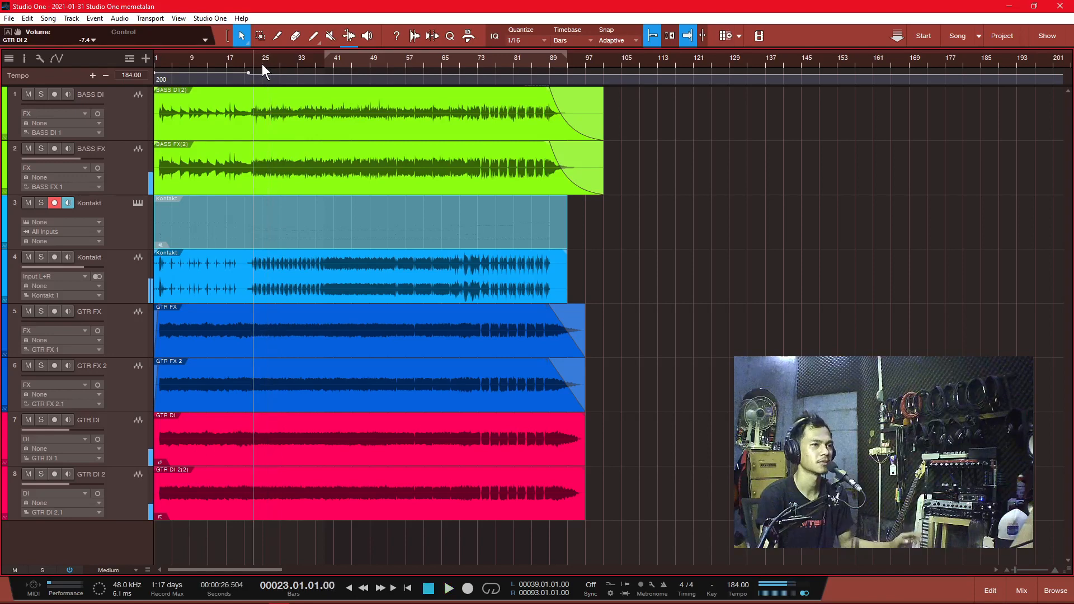
{"action": "key", "text": "F3"}
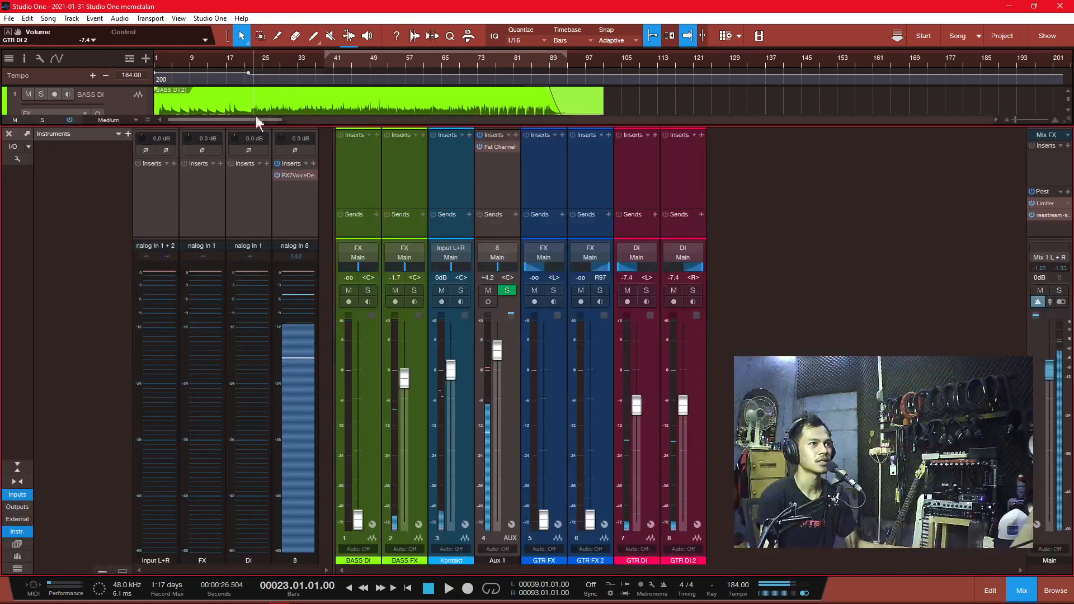